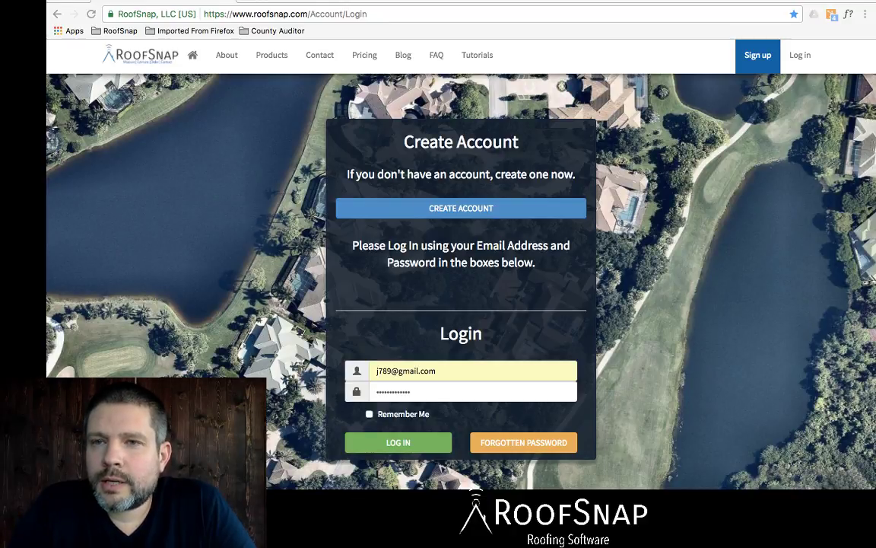
Step: Log in to RoofSnap and start a new roof measurement order request
{"action": "left_click", "coordinate": [456, 391]}
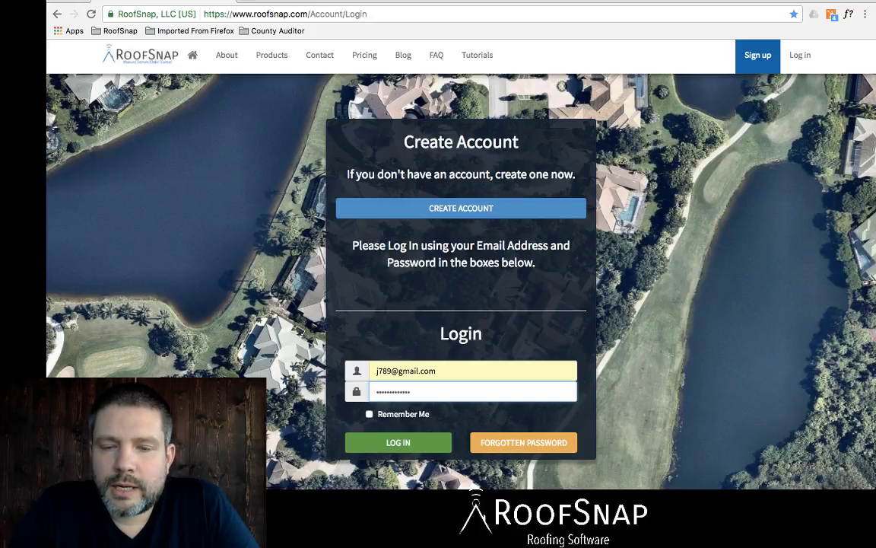
{"action": "key", "text": "Return"}
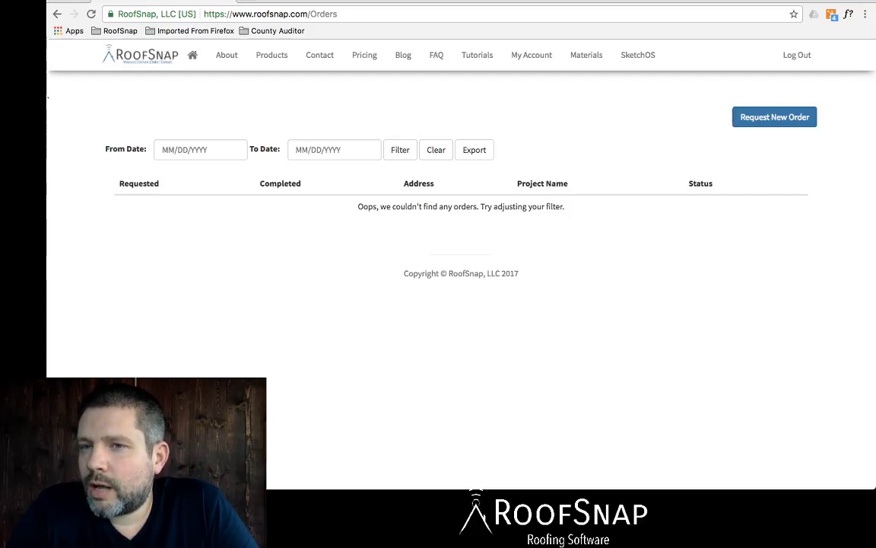
{"action": "left_click", "coordinate": [774, 117]}
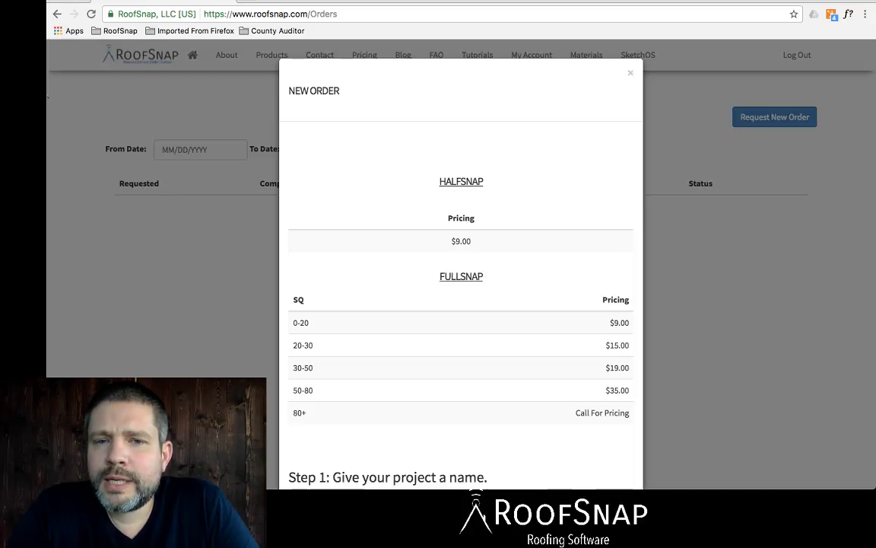
Step: Scroll past the HalfSnap and FullSnap pricing to the blank Project Name field
{"action": "scroll", "coordinate": [461, 305], "scroll_direction": "down", "scroll_amount": 2}
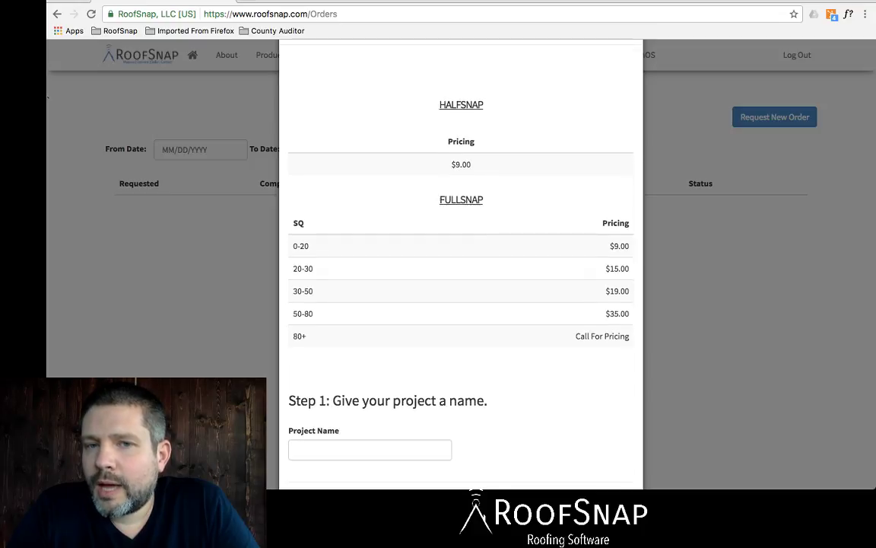
{"action": "scroll", "coordinate": [461, 304], "scroll_direction": "down", "scroll_amount": 2}
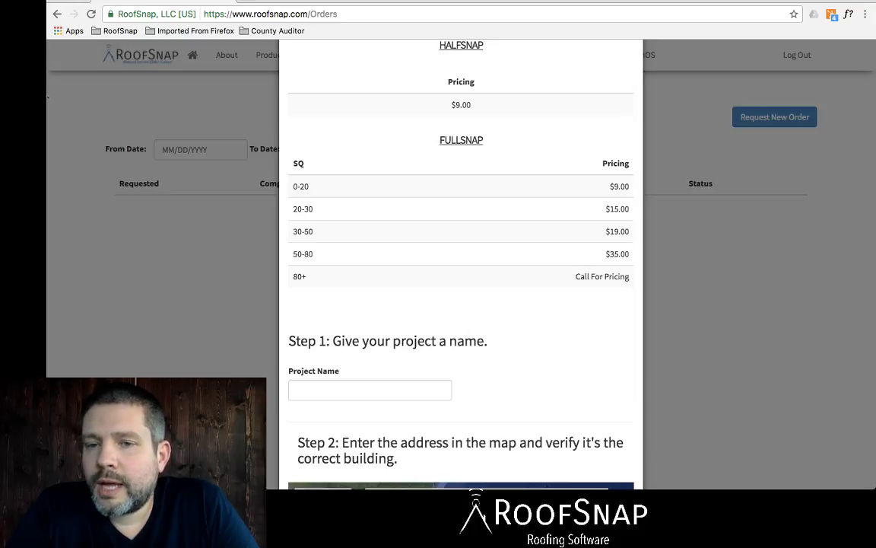
{"action": "scroll", "coordinate": [461, 266], "scroll_direction": "down", "scroll_amount": 2}
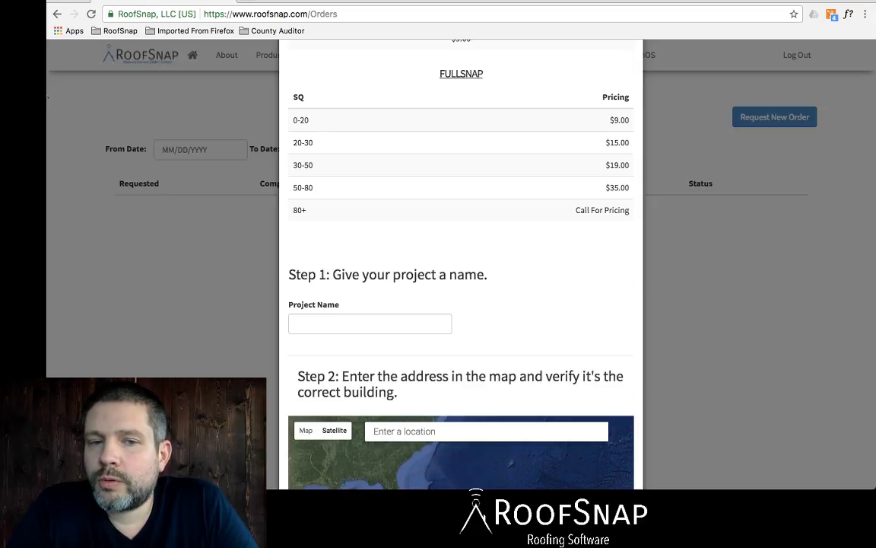
{"action": "scroll", "coordinate": [461, 266], "scroll_direction": "down", "scroll_amount": 3}
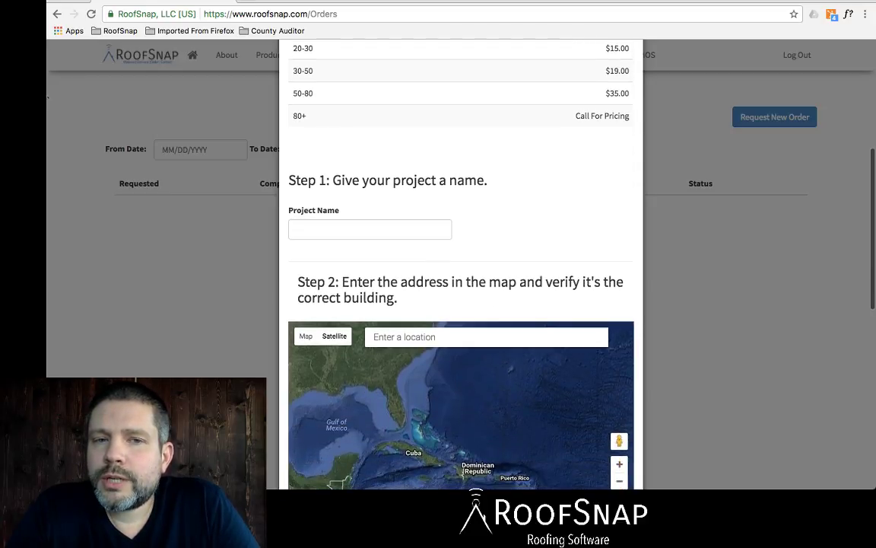
{"action": "left_click", "coordinate": [370, 229]}
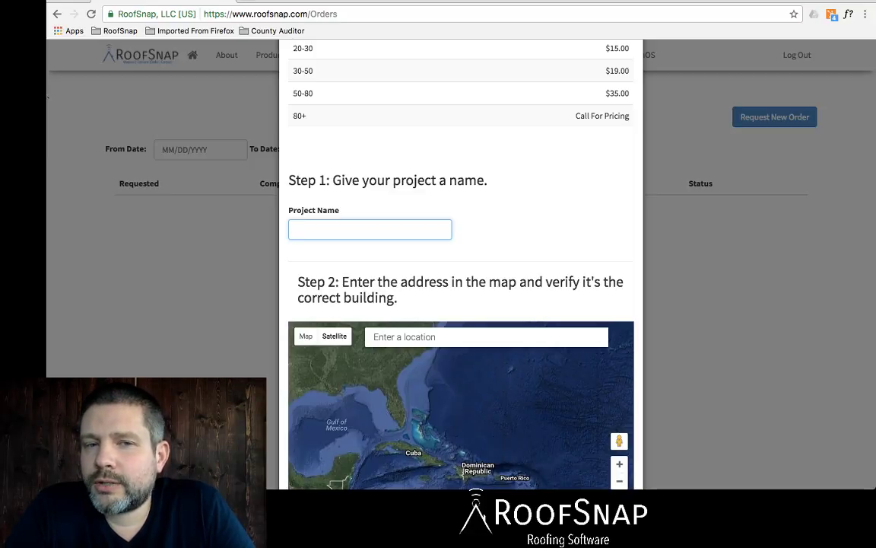
{"action": "scroll", "coordinate": [461, 304], "scroll_direction": "down", "scroll_amount": 2}
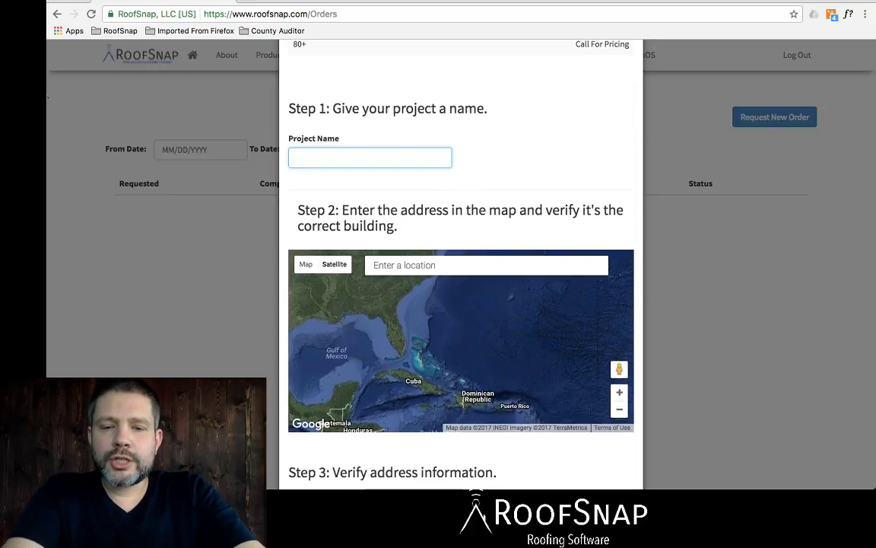
{"action": "type", "text": "678543"}
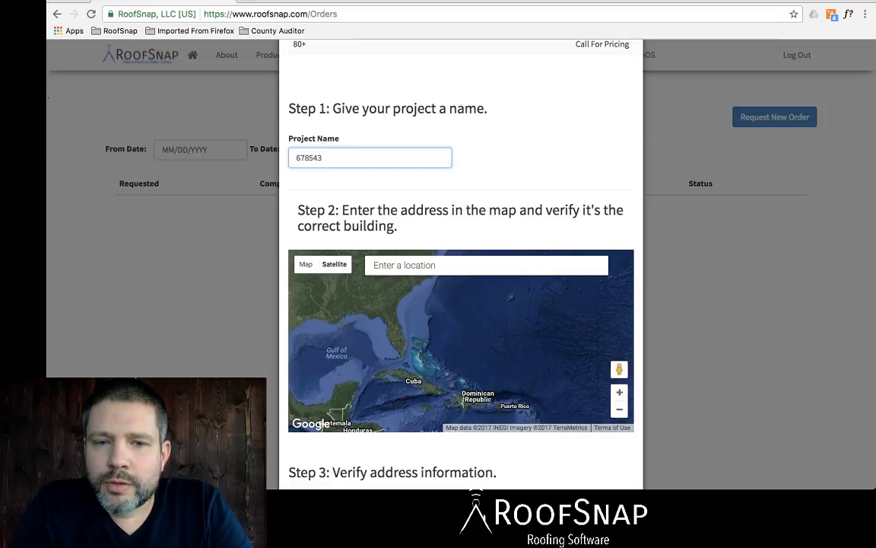
{"action": "scroll", "coordinate": [461, 305], "scroll_direction": "down", "scroll_amount": 2}
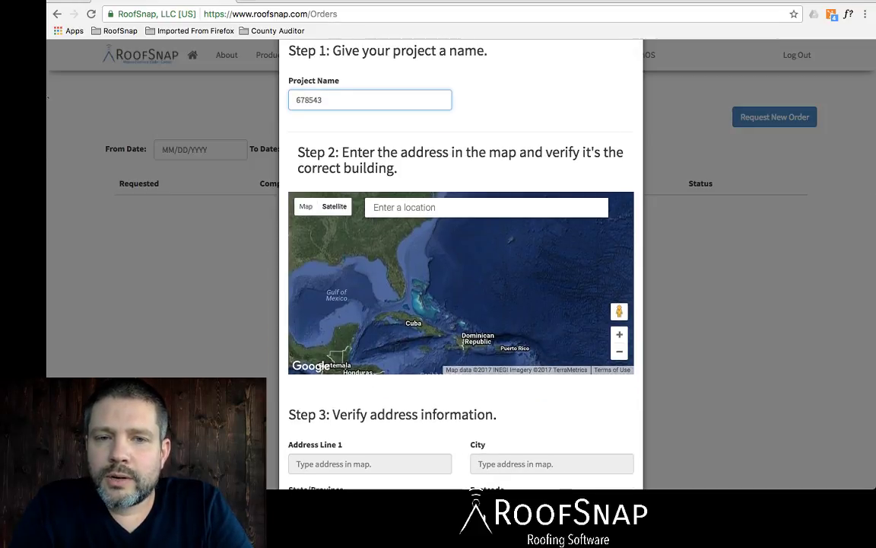
{"action": "left_click", "coordinate": [377, 207]}
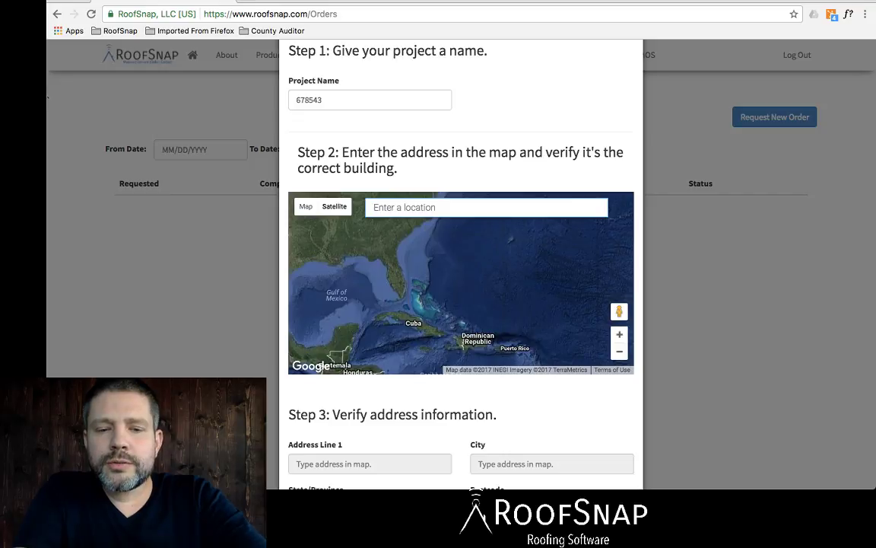
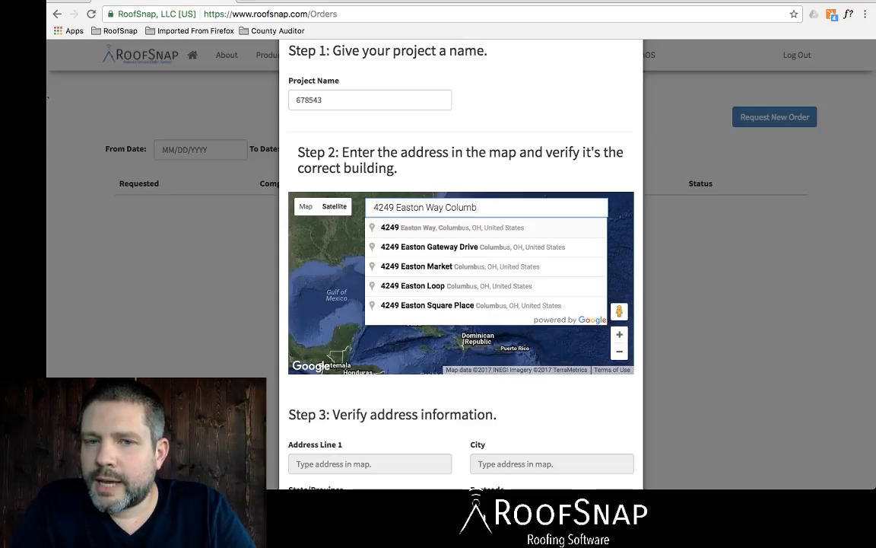
{"action": "key", "text": "Down"}
{"action": "key", "text": "Return"}
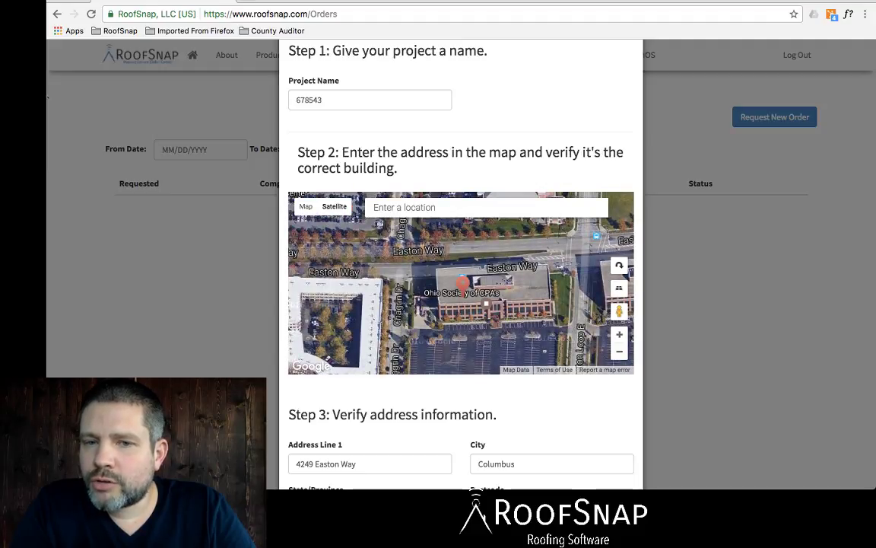
{"action": "scroll", "coordinate": [461, 304], "scroll_direction": "down", "scroll_amount": 4}
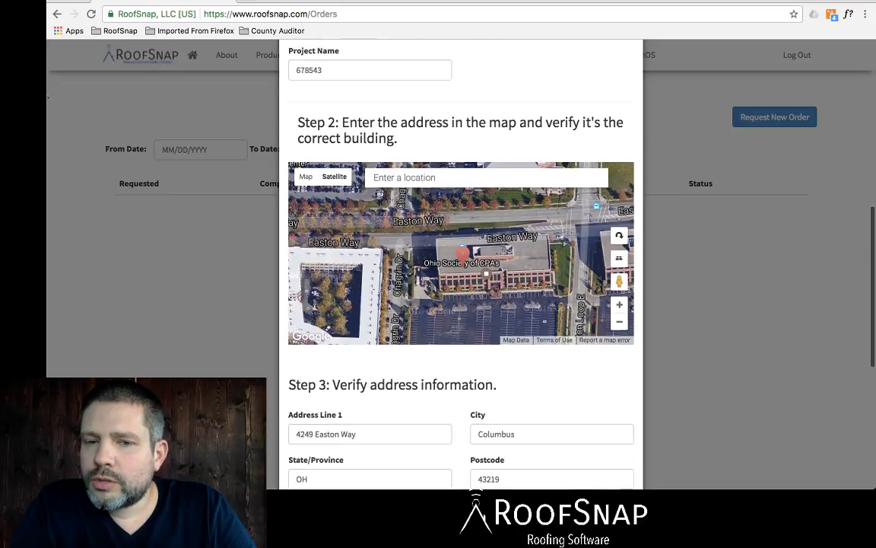
{"action": "scroll", "coordinate": [461, 304], "scroll_direction": "down", "scroll_amount": 3}
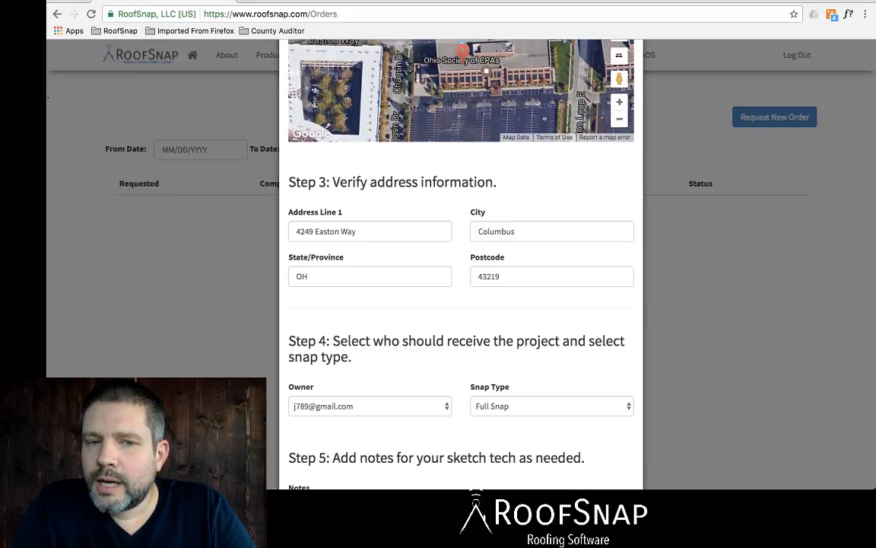
{"action": "left_click", "coordinate": [357, 276]}
{"action": "left_click", "coordinate": [377, 231]}
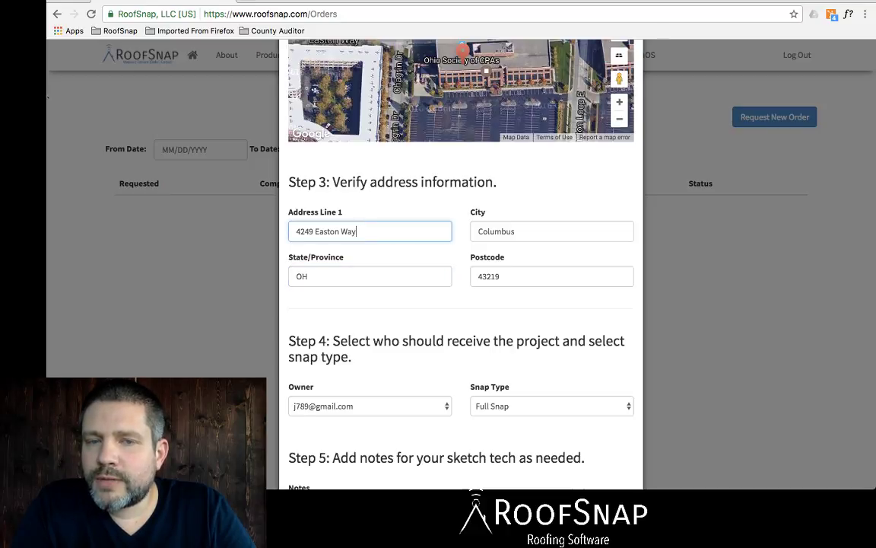
{"action": "scroll", "coordinate": [461, 152], "scroll_direction": "up", "scroll_amount": 3}
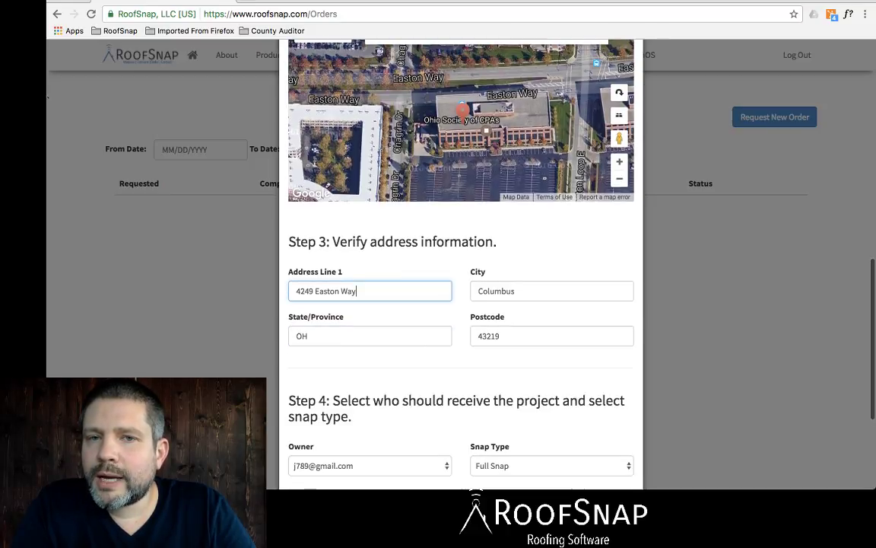
{"action": "scroll", "coordinate": [461, 228], "scroll_direction": "up", "scroll_amount": 5}
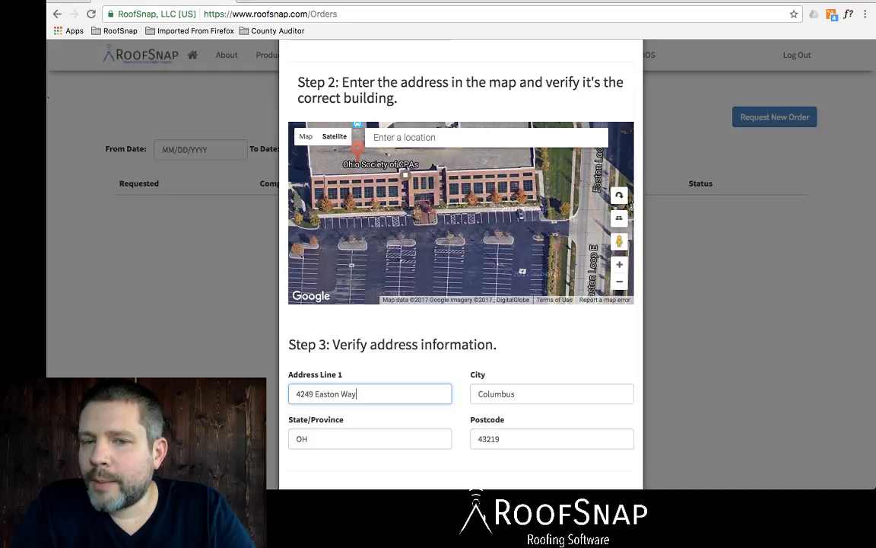
{"action": "scroll", "coordinate": [461, 266], "scroll_direction": "down", "scroll_amount": 4}
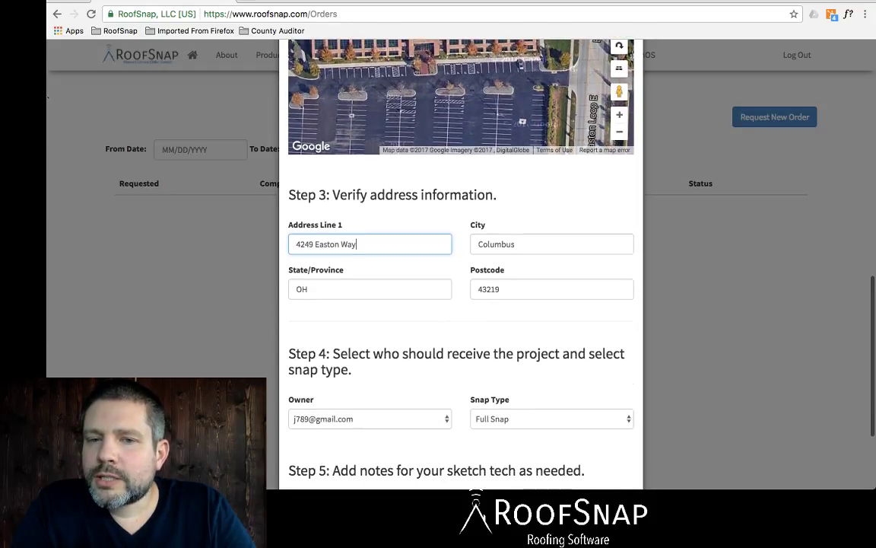
{"action": "left_click", "coordinate": [517, 289]}
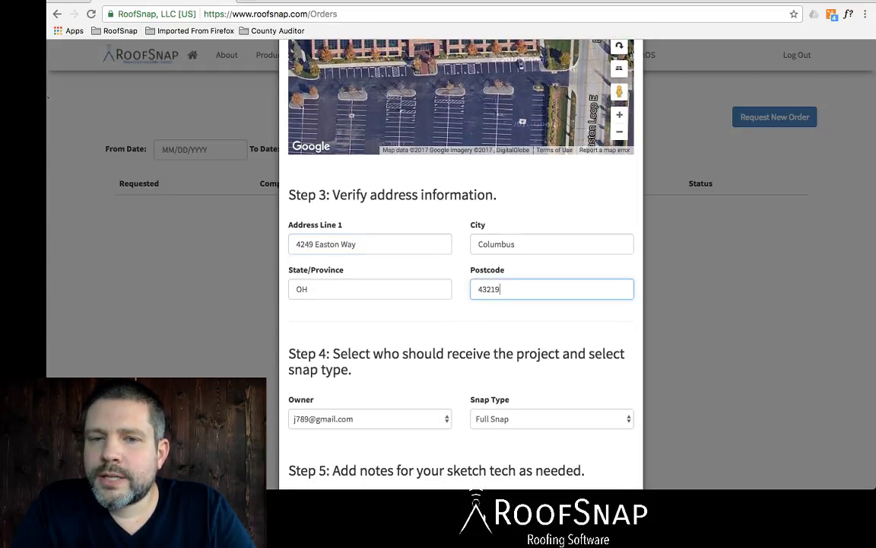
{"action": "left_click", "coordinate": [516, 244]}
{"action": "left_click", "coordinate": [365, 245]}
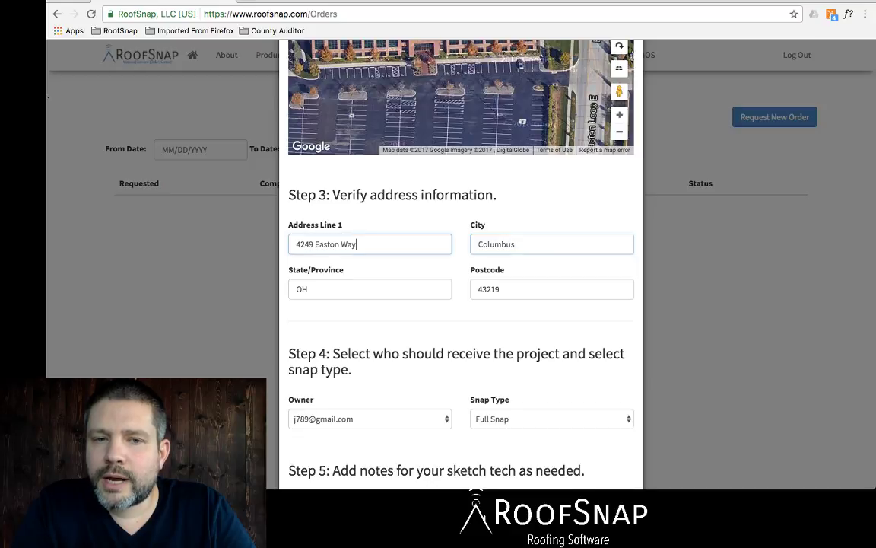
{"action": "scroll", "coordinate": [461, 266], "scroll_direction": "down", "scroll_amount": 4}
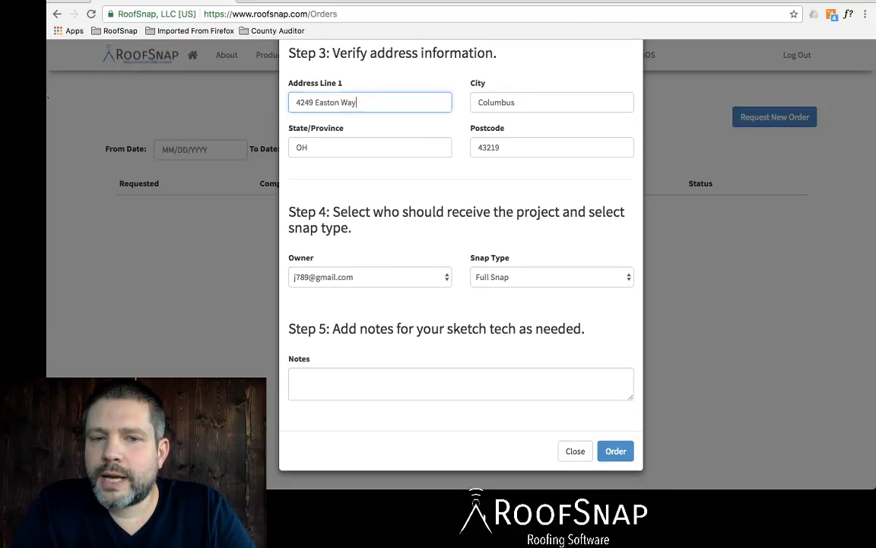
{"action": "left_click", "coordinate": [369, 277]}
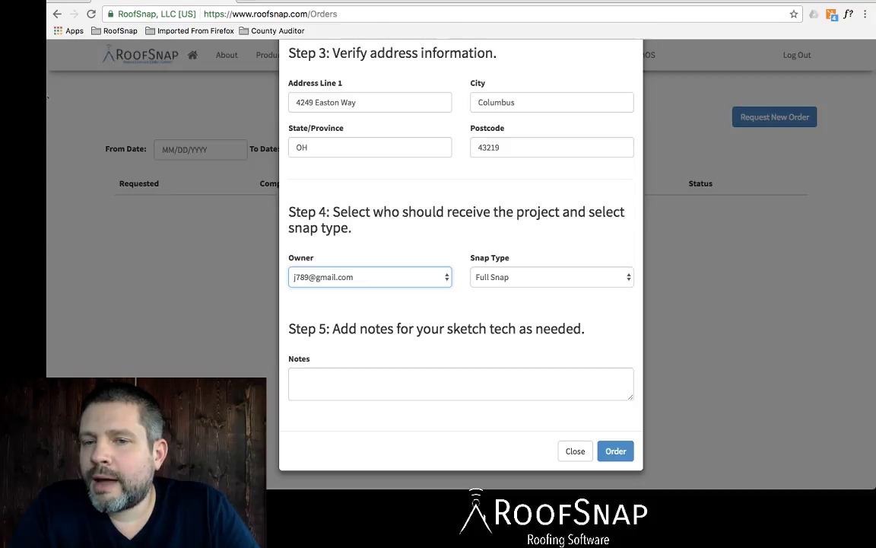
Step: Confirm Full Snap as the snap type and write 'Notes' in the sketch-tech notes box
{"action": "left_click", "coordinate": [551, 277]}
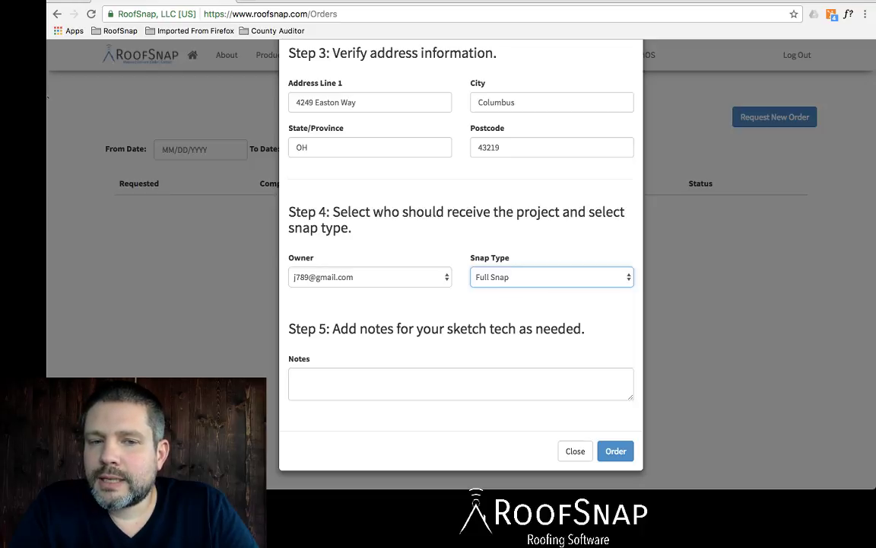
{"action": "left_click", "coordinate": [461, 384]}
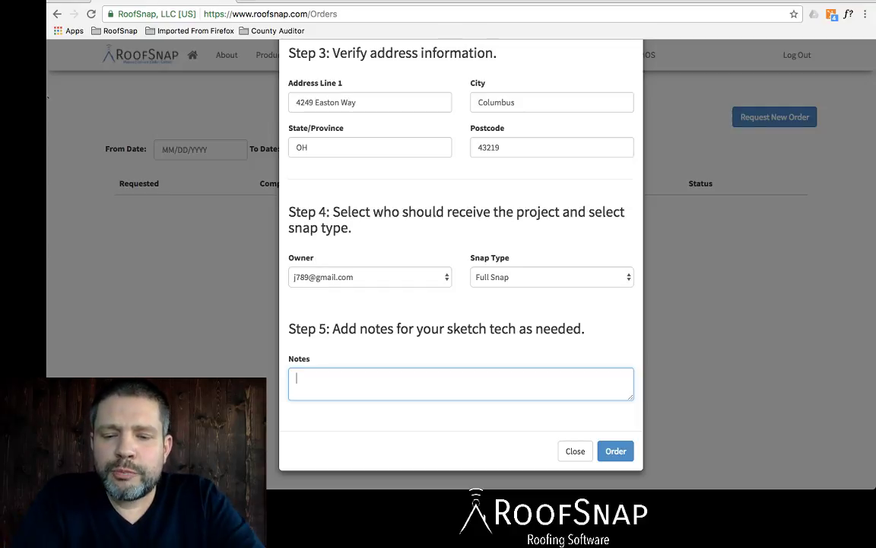
{"action": "type", "text": "Note"}
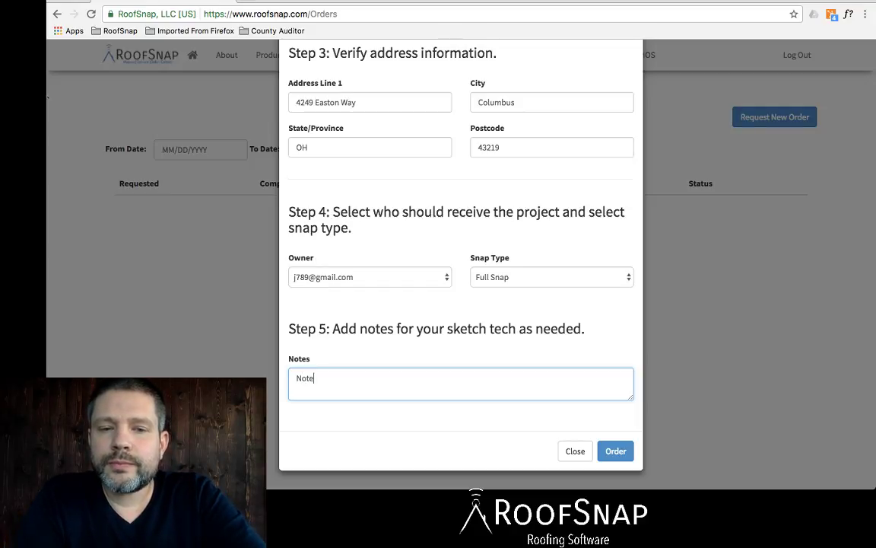
{"action": "type", "text": "s"}
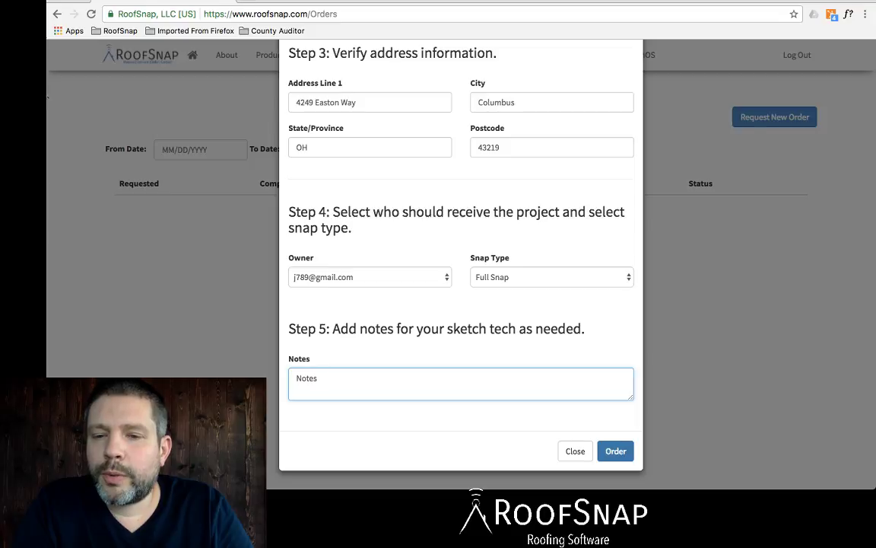
{"action": "left_click", "coordinate": [616, 450]}
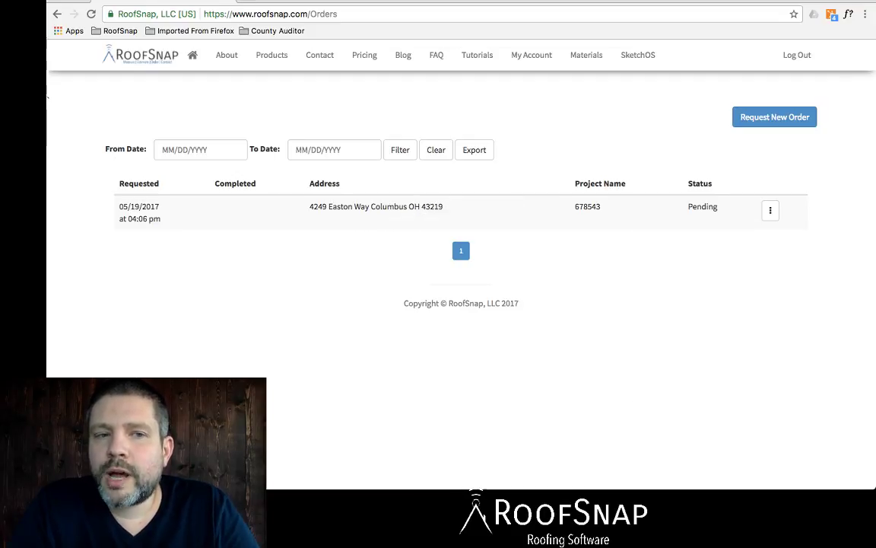